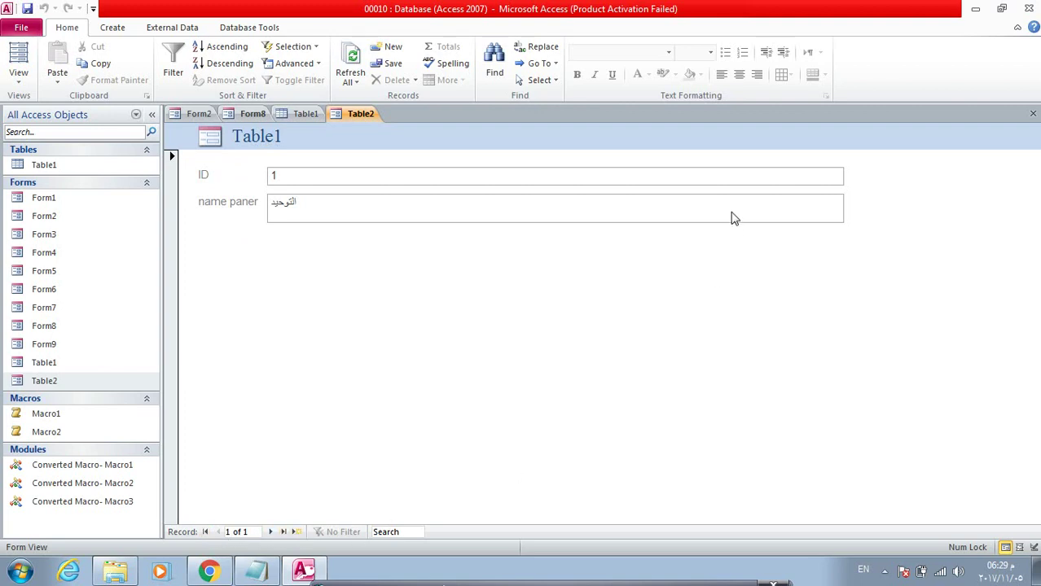
In Design View, delete the title and logo from the Table2 form's header and collapse the empty header section.
right_click(742, 255)
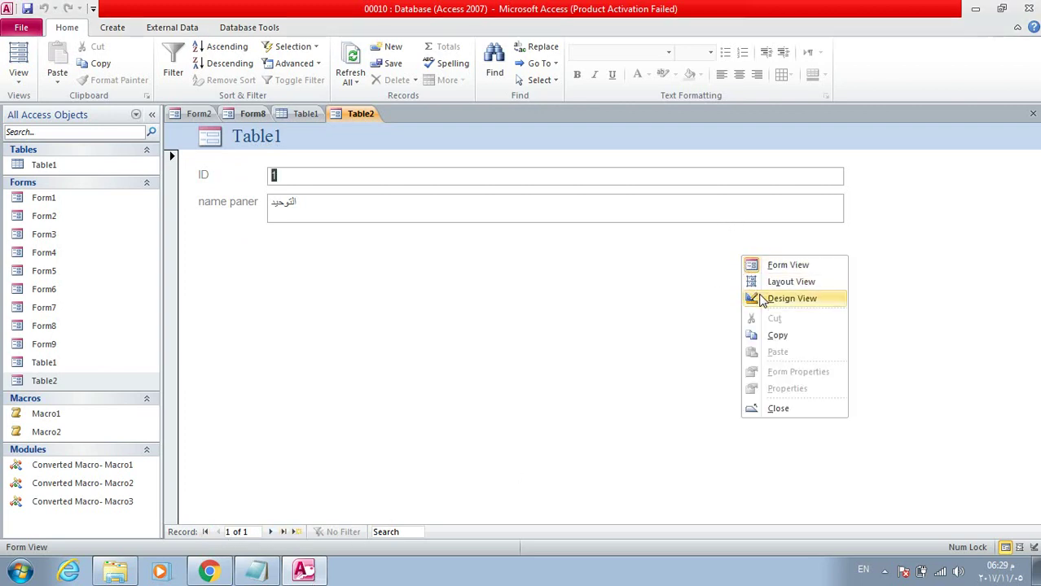
left_click(776, 299)
left_click(295, 171)
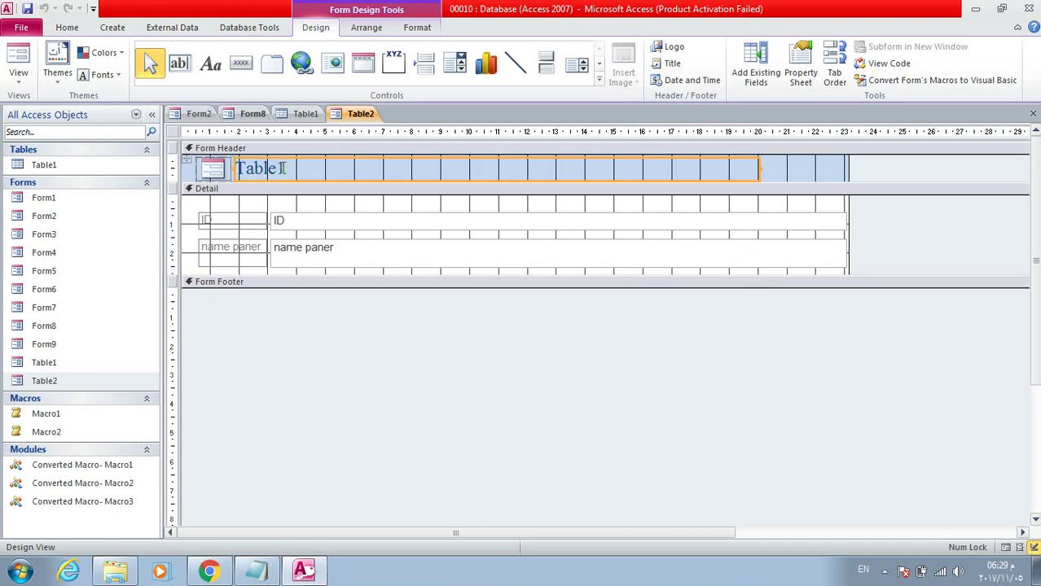
key("Delete")
left_click(220, 168)
key("Delete")
left_click(242, 163)
left_click_drag(242, 163, 241, 153)
Delete the ID field with its label and the name paner label from the form's Detail section.
left_click(251, 193)
left_click(302, 202)
key("Delete")
left_click(255, 198)
key("Delete")
left_click(274, 222)
left_click(244, 202)
key("Delete")
Narrow the name paner text box to about 5.6 cm and tighten the Detail section beneath it.
left_click(748, 198)
left_click(779, 202)
left_click_drag(775, 198, 360, 195)
left_click_drag(367, 248, 371, 220)
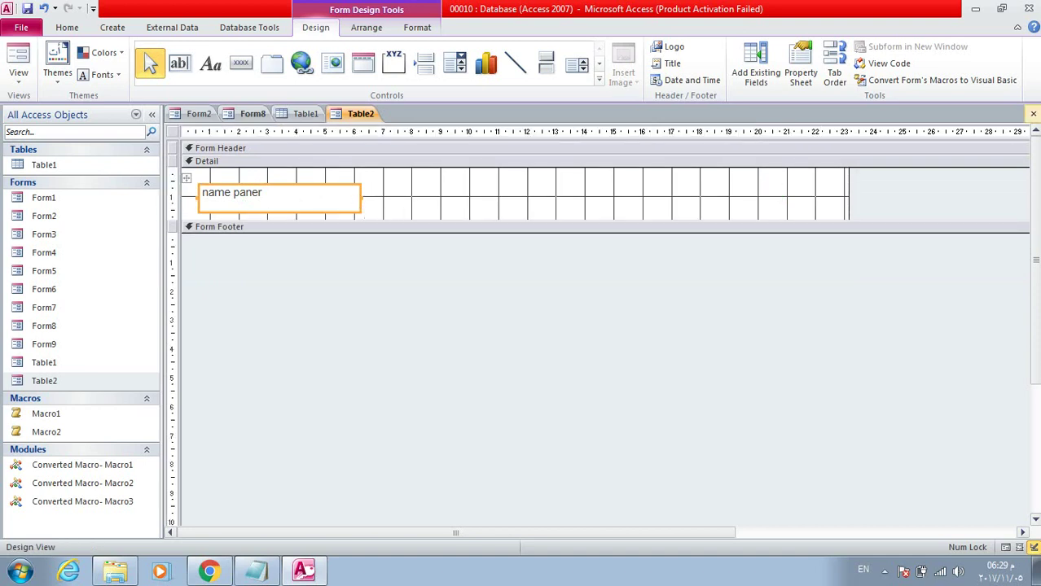
Save and close the Table2 form, then reopen it to check the reduced layout.
left_click(1032, 113)
left_click(462, 323)
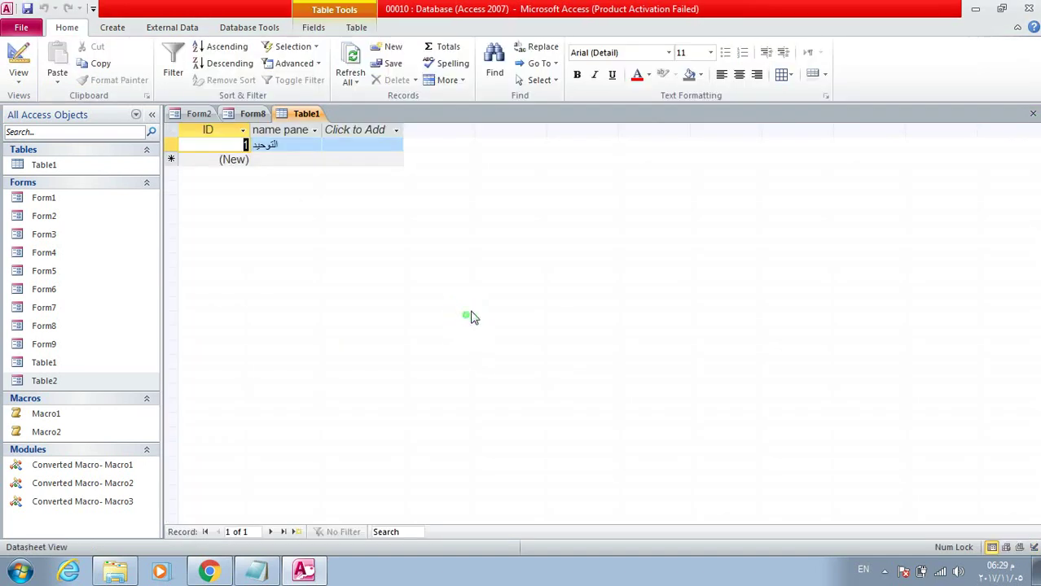
double_click(44, 381)
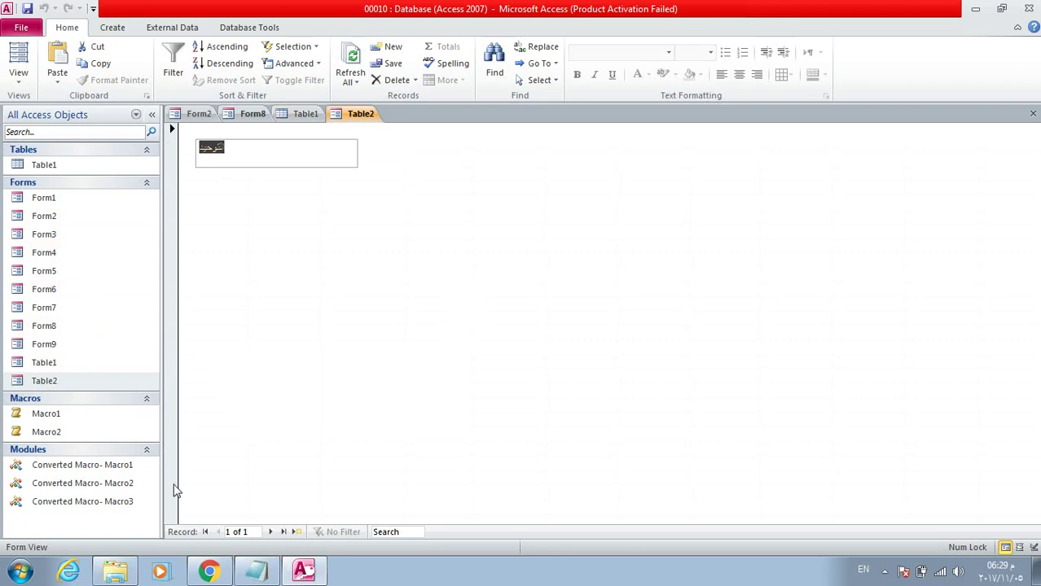
In Design View, set the form's Record Selectors and Navigation Buttons properties to No.
right_click(531, 225)
left_click(559, 252)
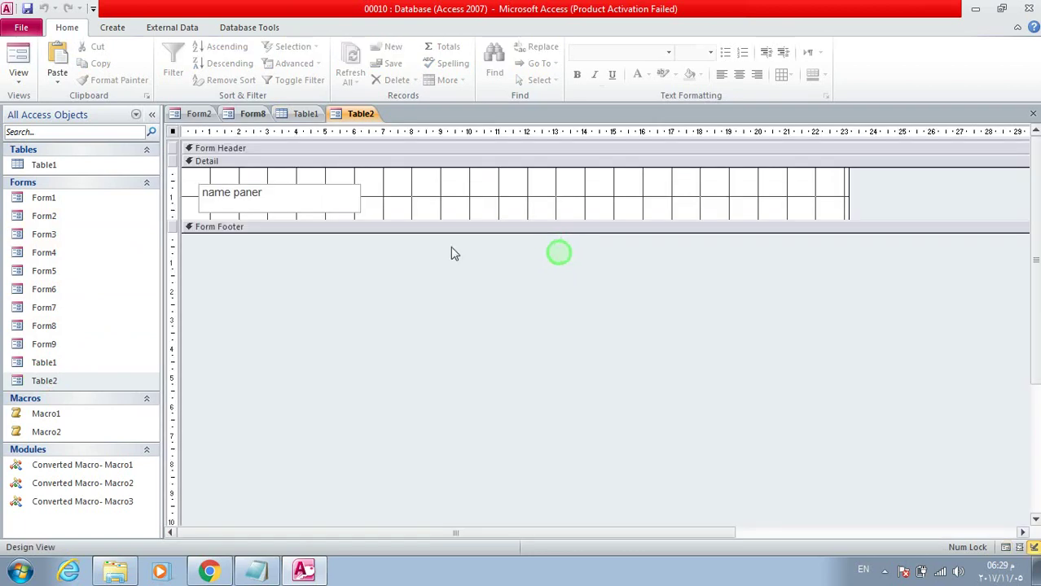
double_click(172, 132)
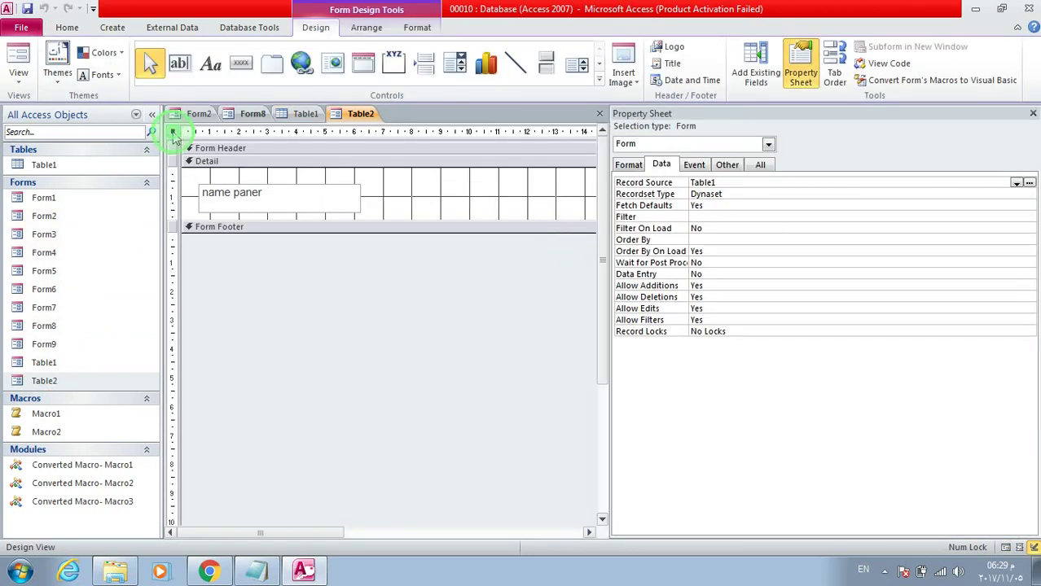
left_click(626, 165)
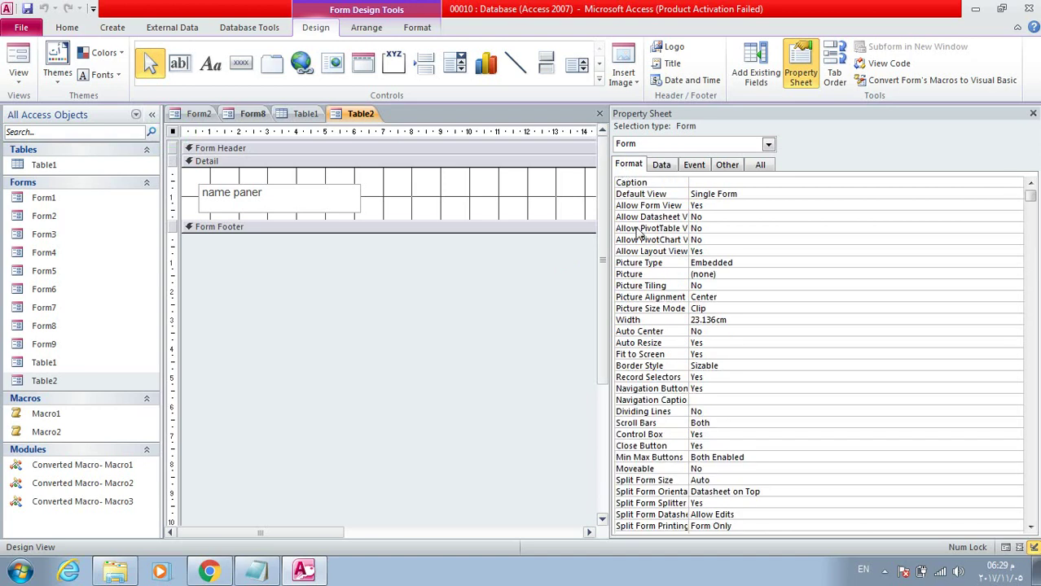
double_click(700, 377)
double_click(701, 388)
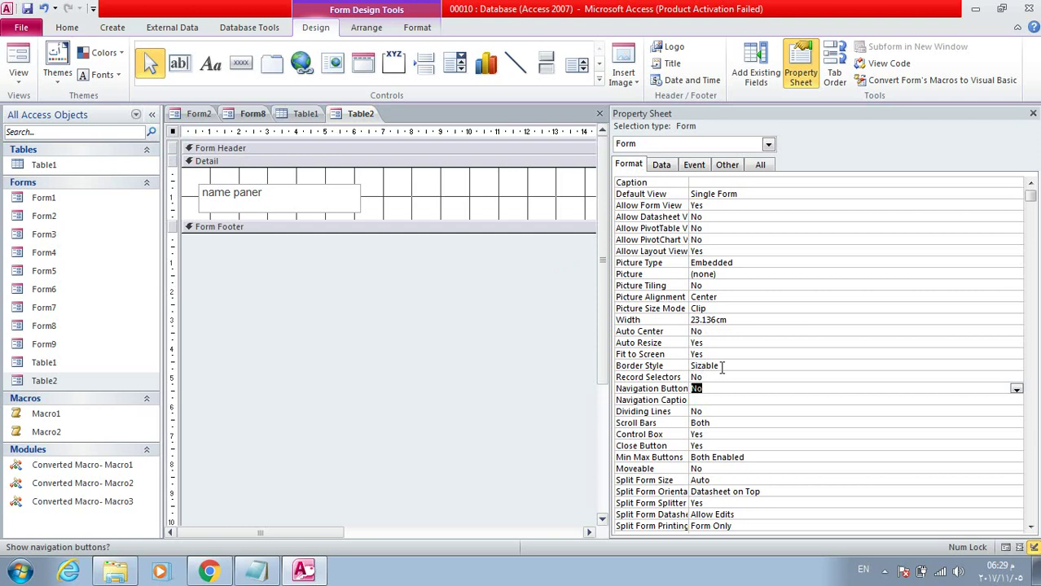
Close the form's properties, save and close the Table2 form, and reopen it in Form View.
left_click(1033, 113)
left_click(1033, 113)
left_click(459, 323)
double_click(51, 382)
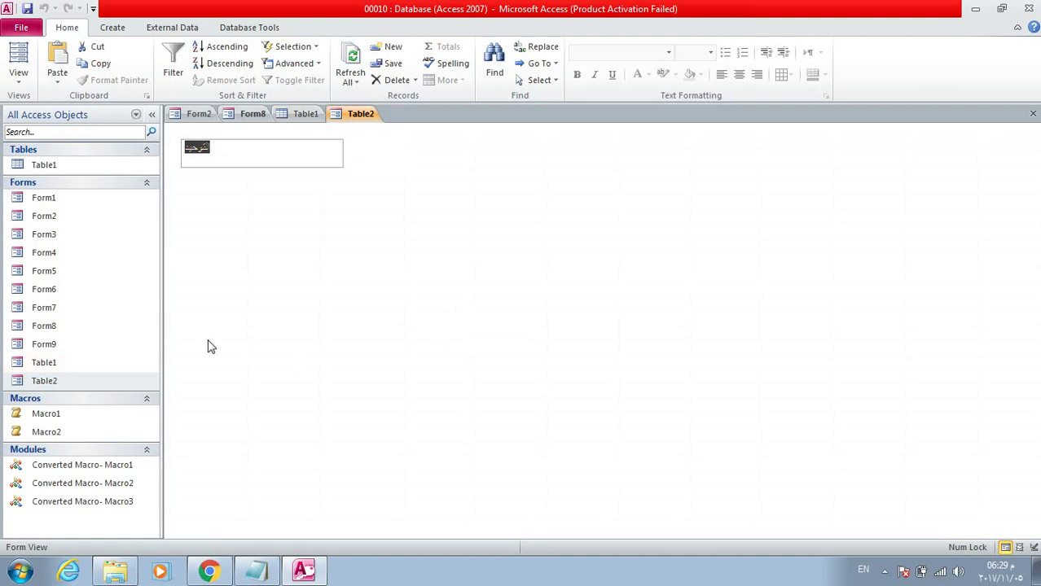
In Layout View, center the name paner text box's content and make it bold.
right_click(449, 194)
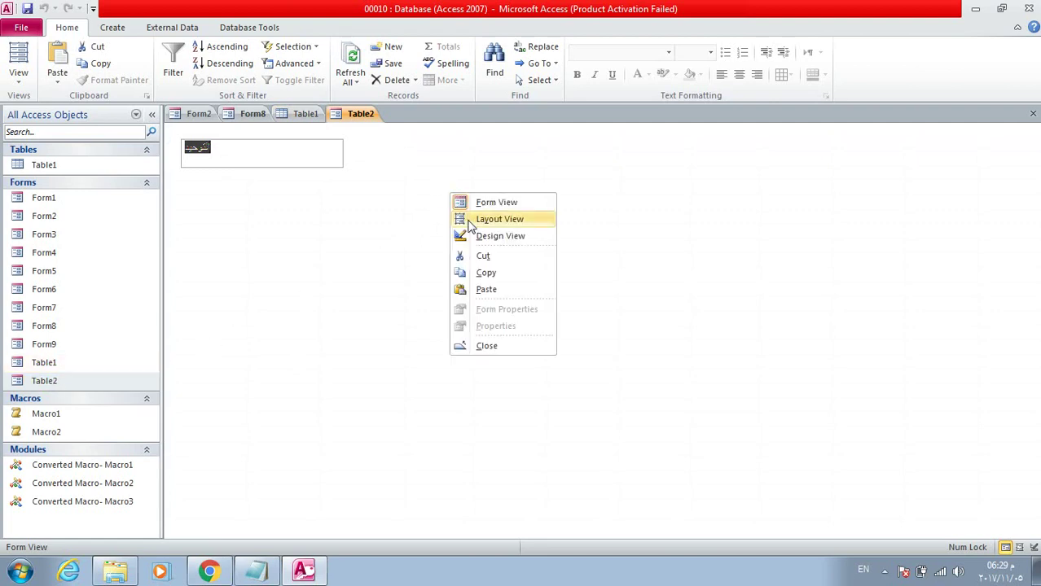
left_click(470, 219)
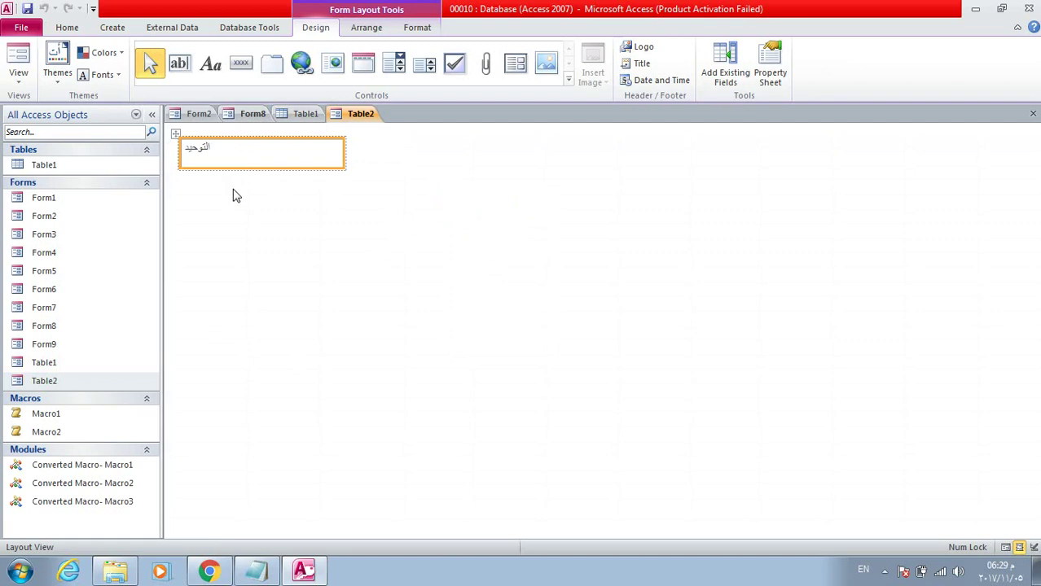
left_click(365, 27)
left_click(417, 27)
left_click(244, 74)
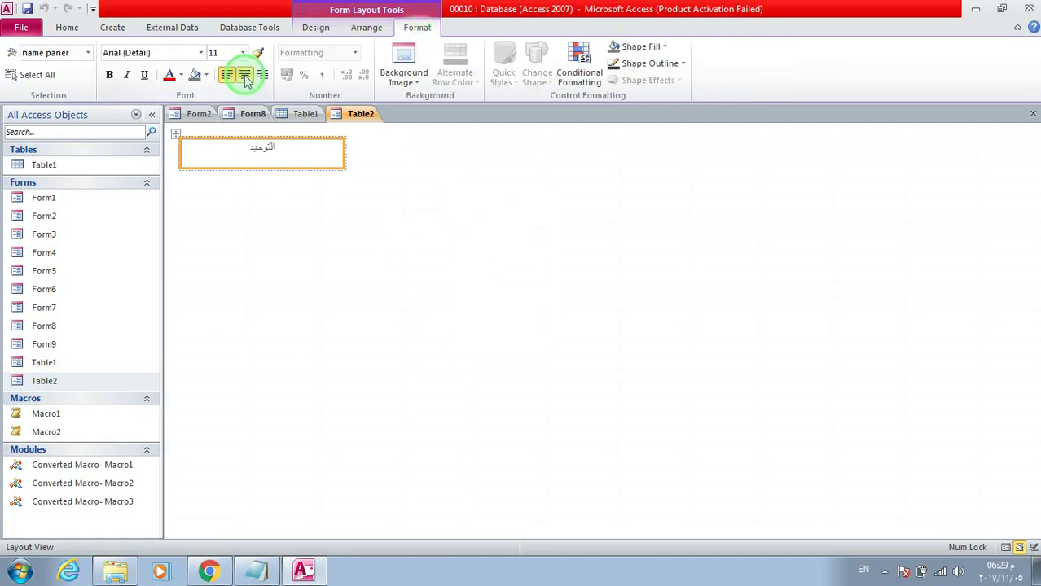
left_click(109, 74)
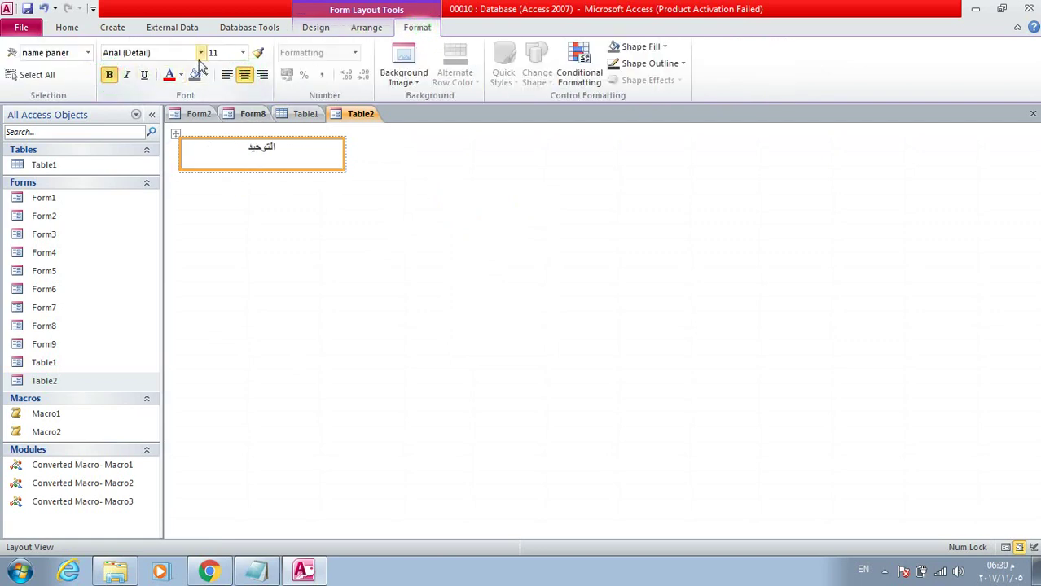
Enlarge the name paner text box to about 17.2 cm wide and set its font size to 26.
left_click(243, 53)
left_click(214, 147)
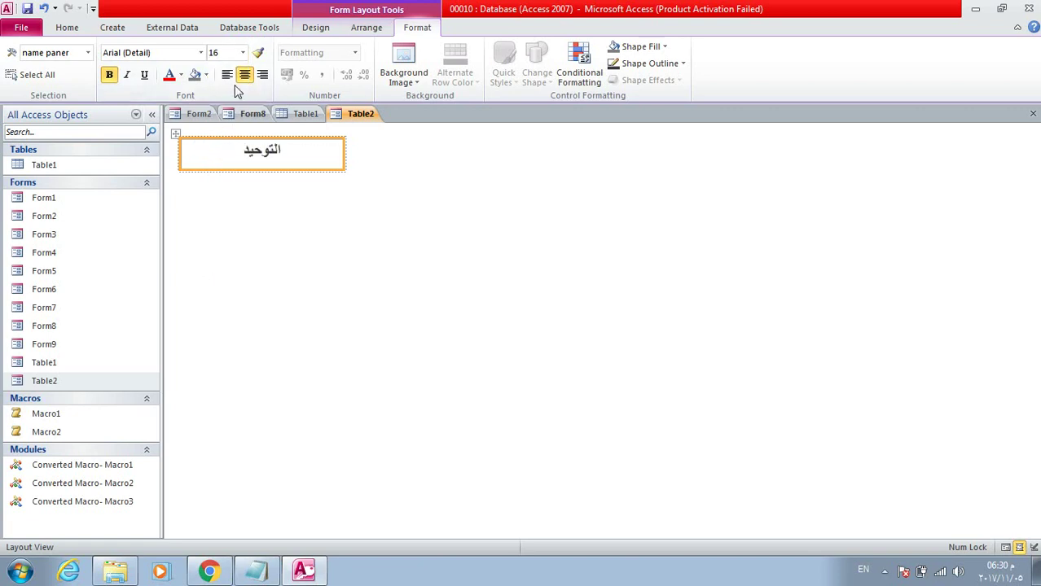
left_click(243, 52)
left_click(215, 160)
left_click_drag(343, 170, 680, 220)
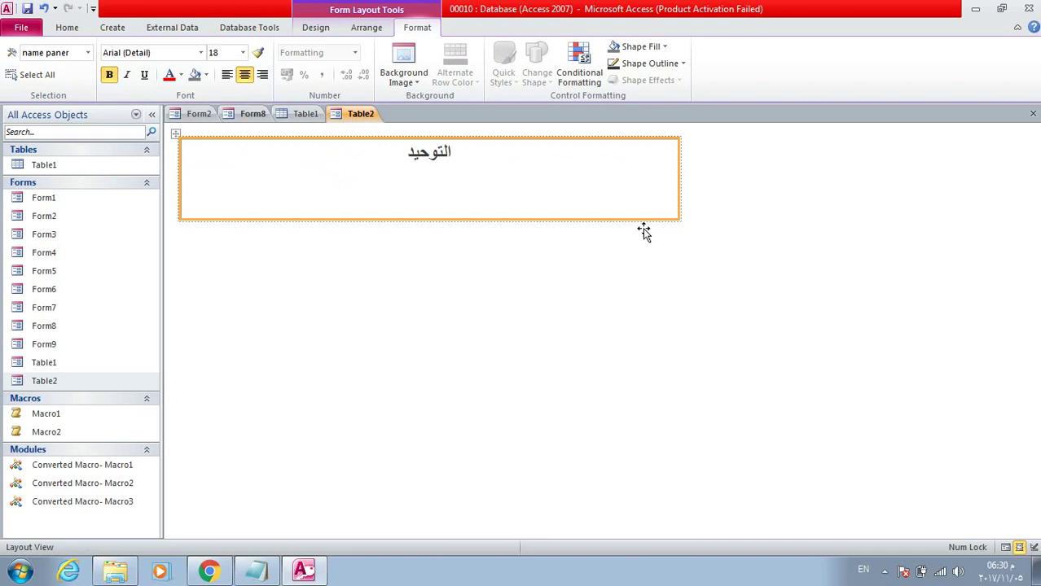
left_click(243, 52)
left_click(218, 213)
left_click(470, 272)
left_click(450, 188)
Reduce the text box's height to about 1.9 cm and set its top margin to 0.439 cm.
left_click(318, 30)
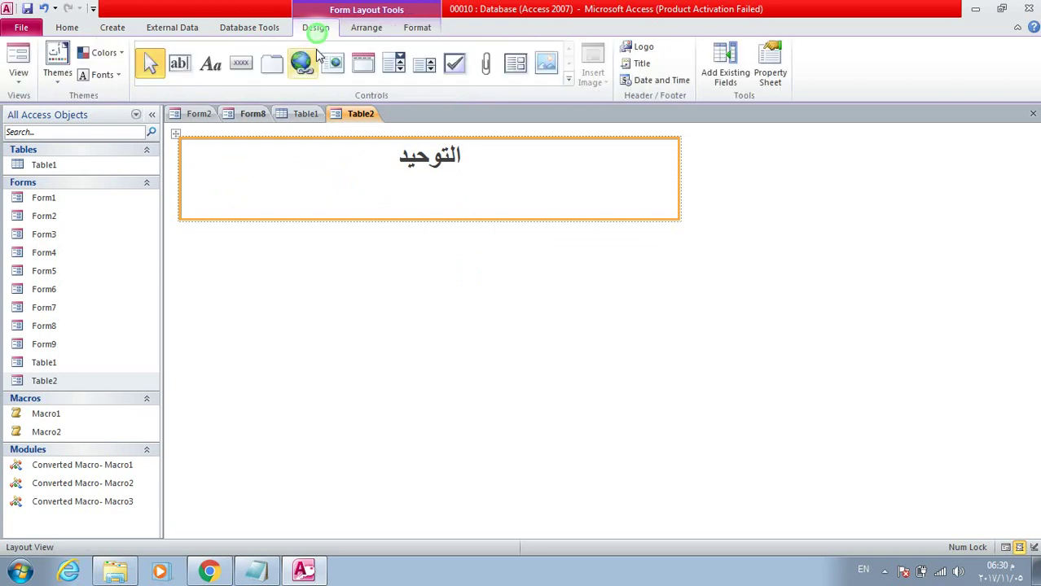
left_click(769, 69)
left_click_drag(532, 219, 533, 198)
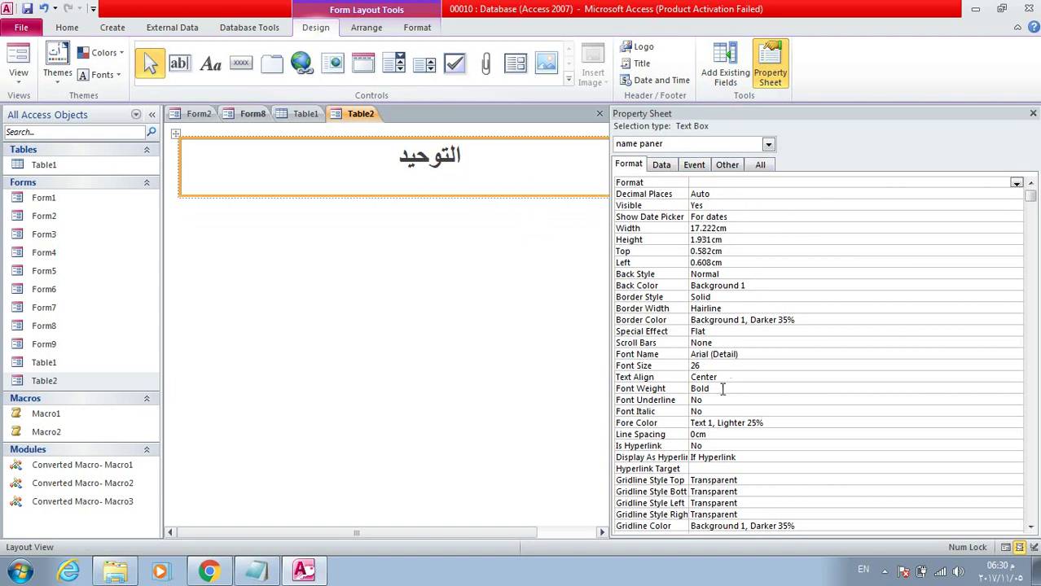
left_click(712, 331)
scroll(712, 331, "down", 7)
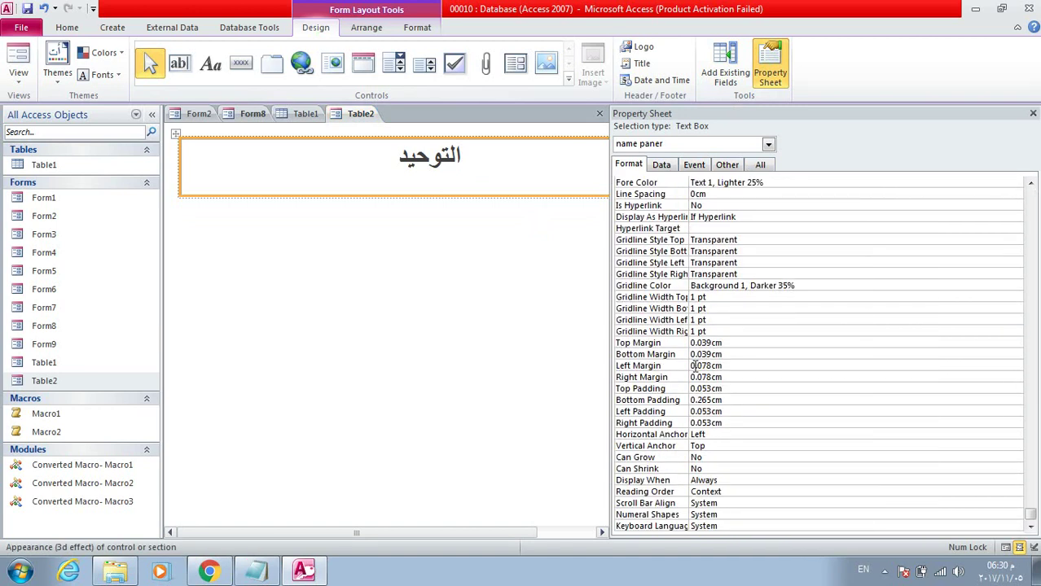
left_click(699, 345)
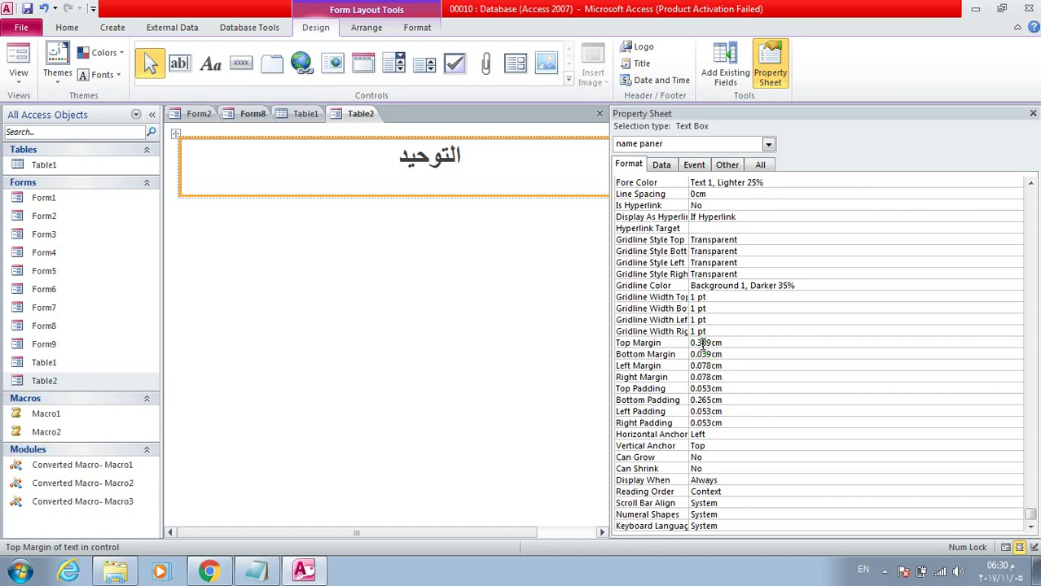
left_click(727, 377)
left_click(699, 343)
left_click(737, 365)
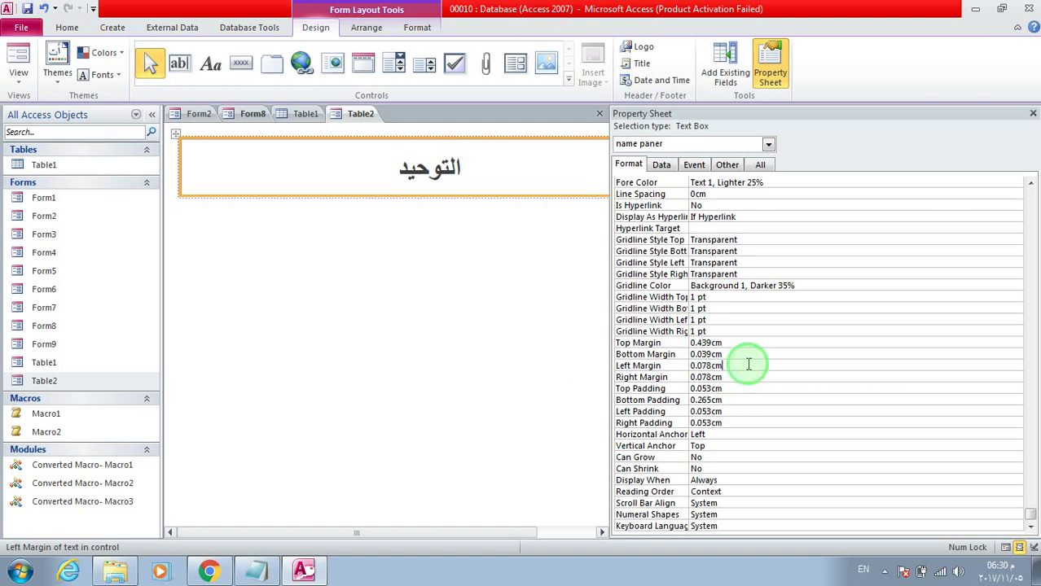
Save and close the Table2 form, view it again in Form View, and close it.
left_click(1033, 113)
left_click(1032, 113)
left_click(450, 325)
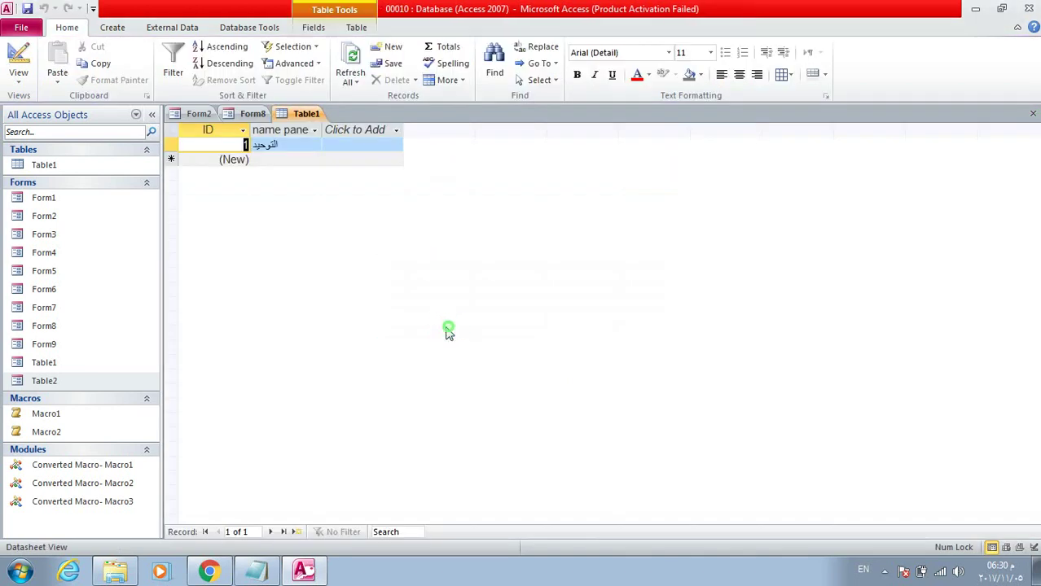
double_click(58, 382)
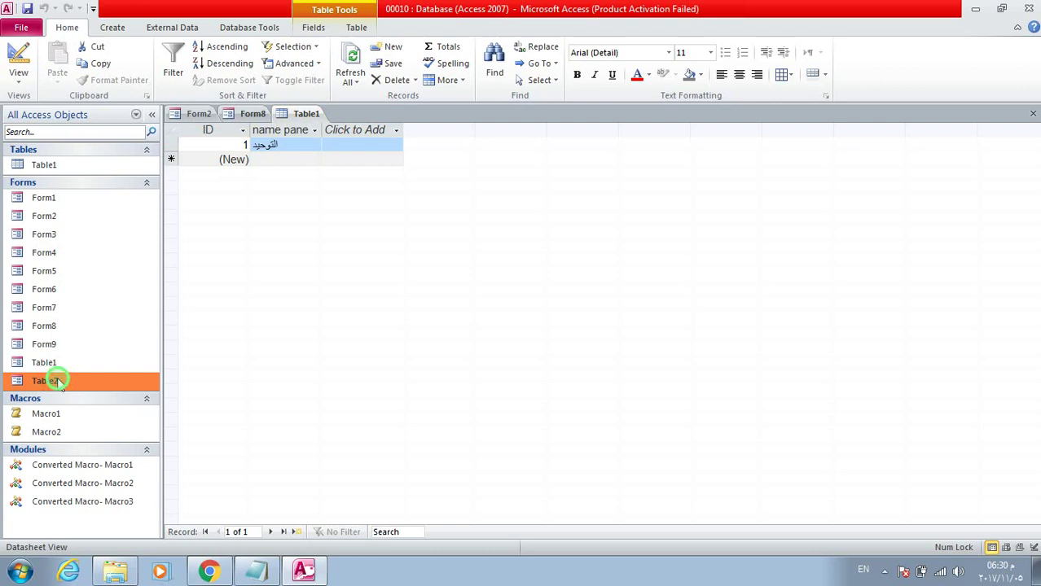
left_click(1032, 113)
Replace the name paner value of record 1 in Table1 with شركة النور and commit the record.
double_click(264, 145)
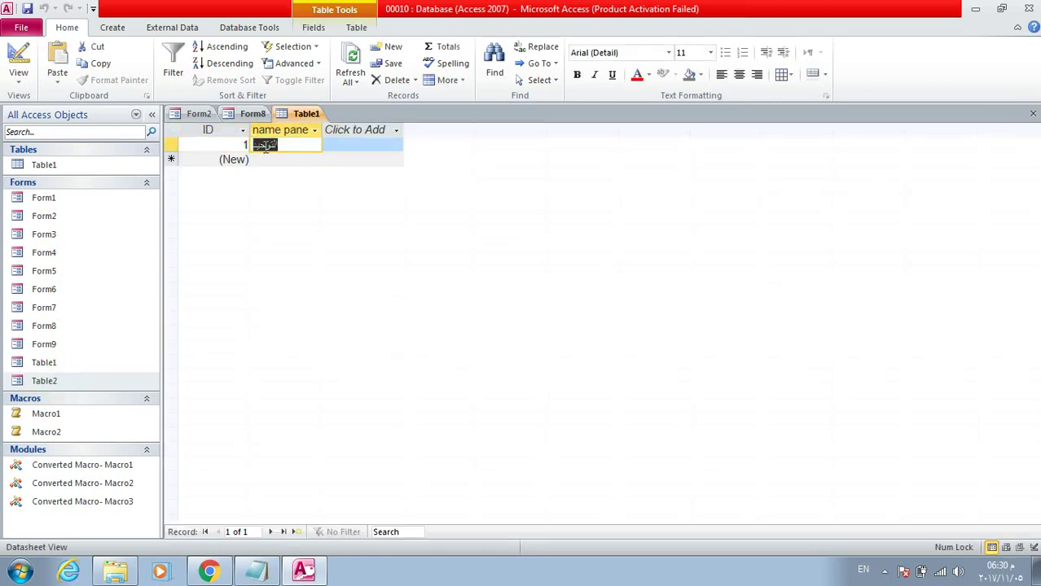
type("a")
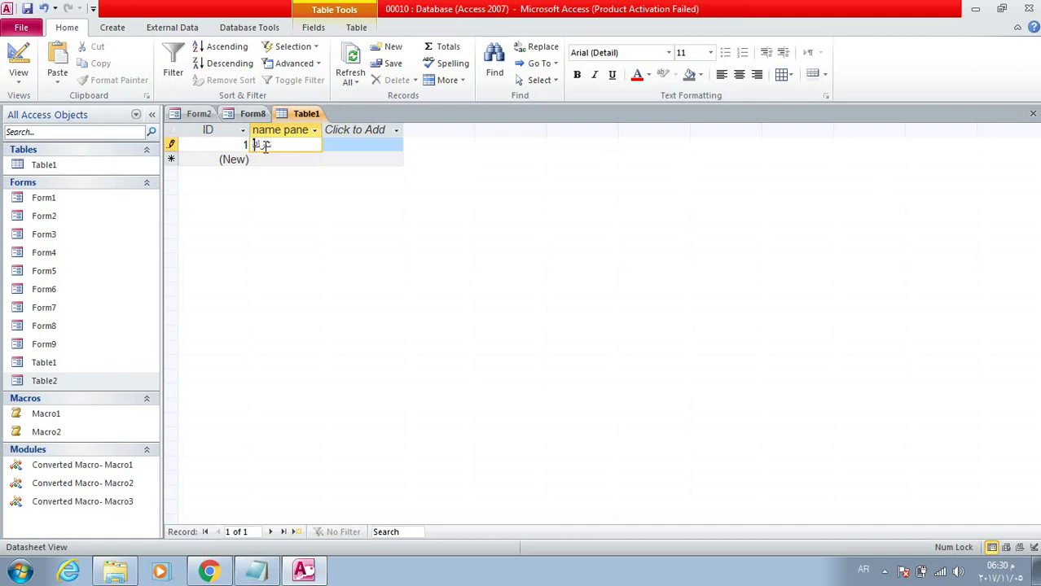
type("ور")
left_click(281, 160)
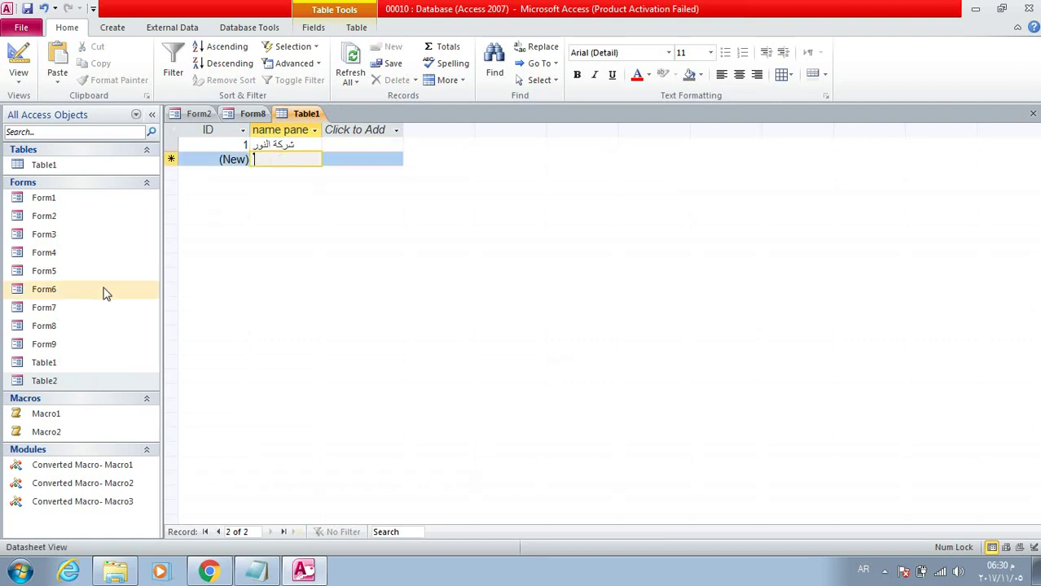
In the Table2 form's Layout View, set the name paner text box's Enabled property to No and Locked to Yes.
double_click(50, 380)
right_click(716, 189)
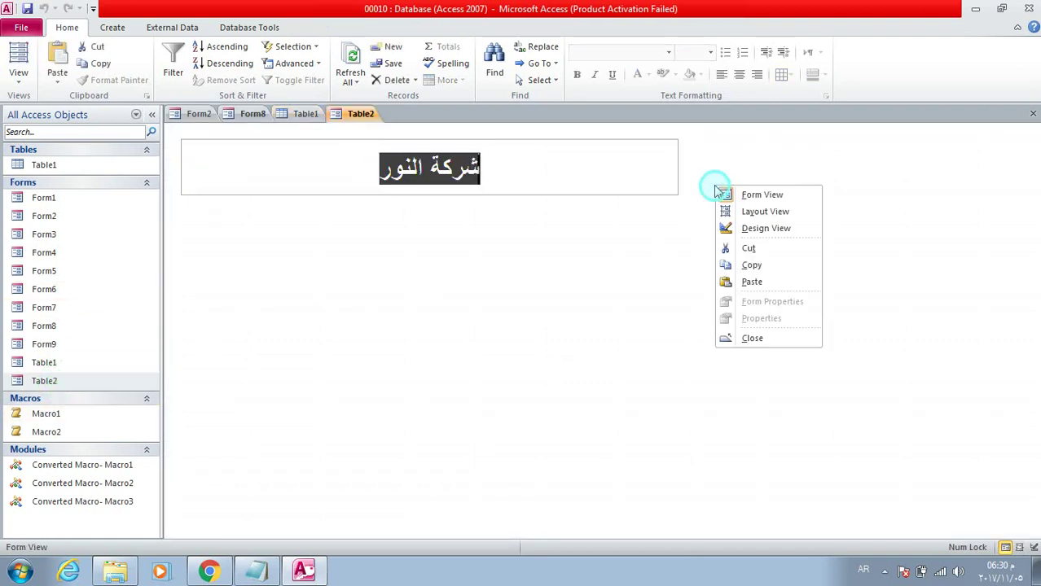
left_click(756, 211)
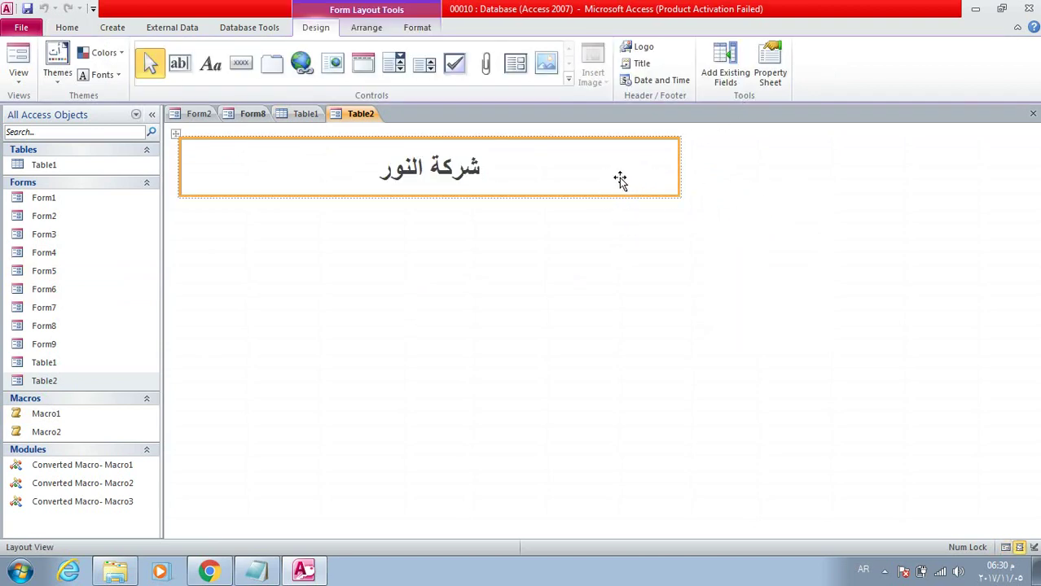
left_click(770, 70)
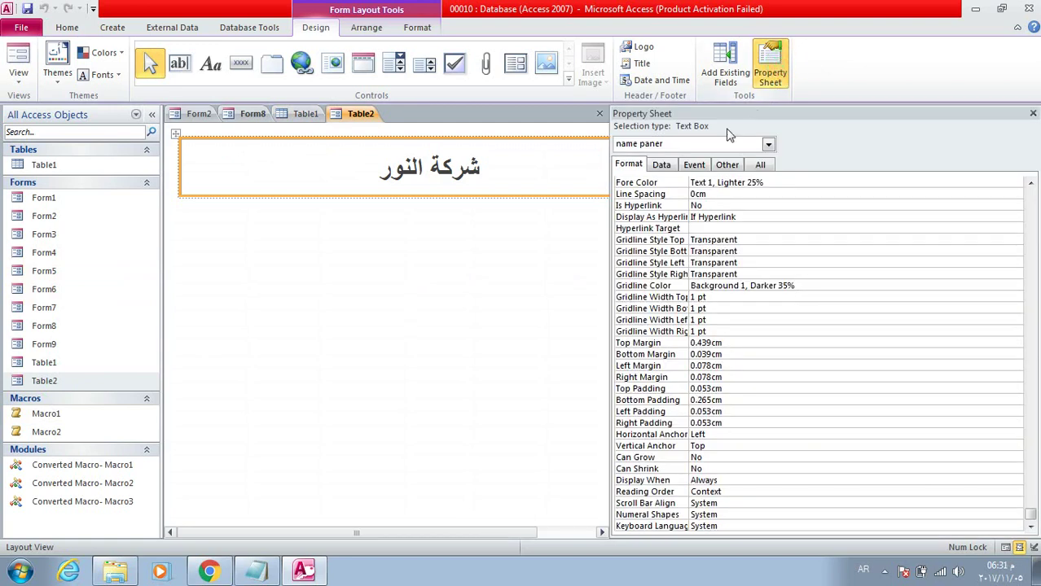
left_click(664, 167)
double_click(710, 262)
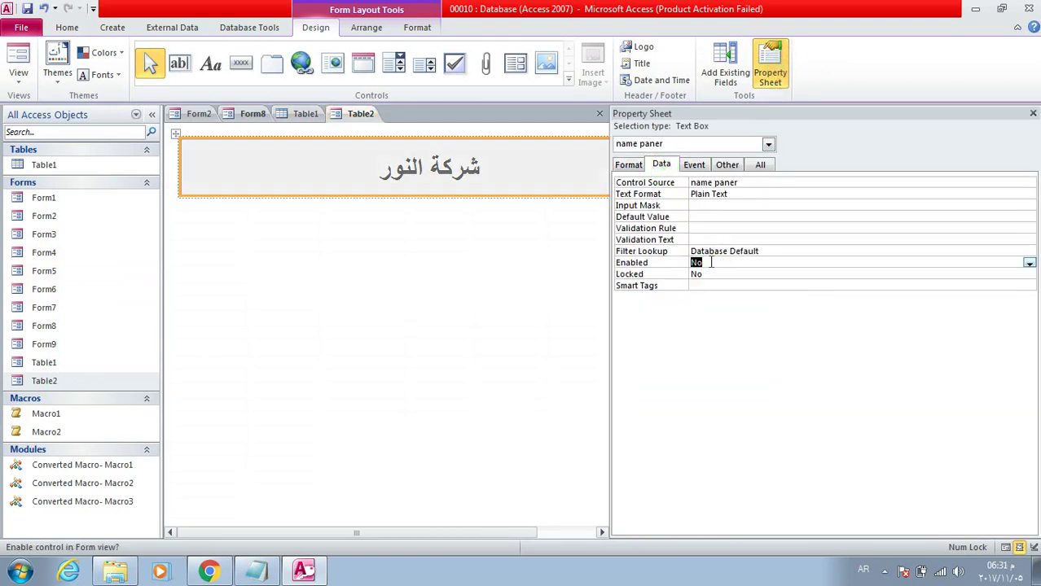
left_click(709, 273)
left_click(704, 263)
double_click(698, 275)
Close the text box's properties, save and close the Table2 form, and reopen it in Form View.
left_click(1033, 113)
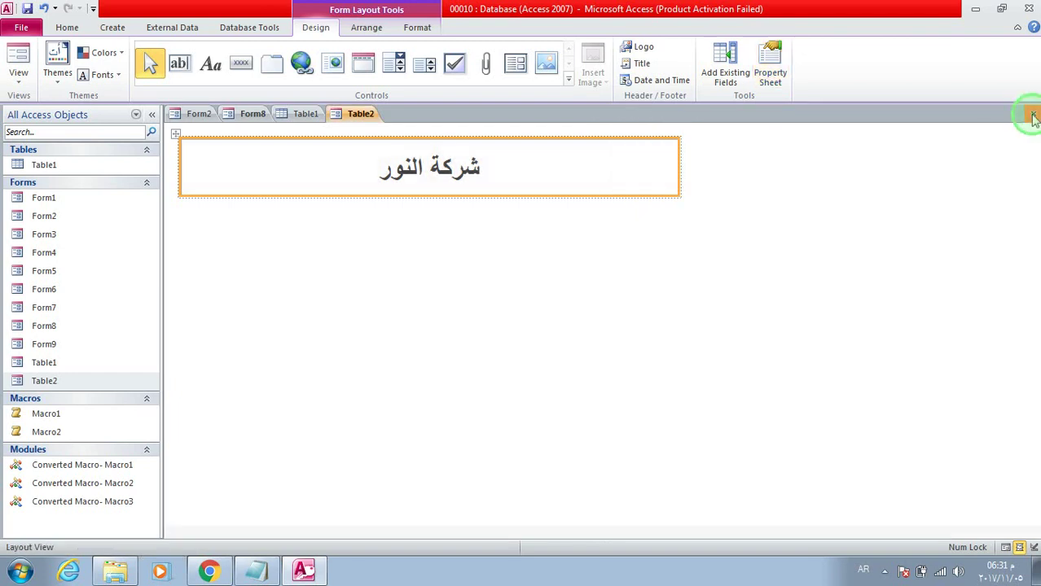
left_click(1033, 113)
left_click(462, 323)
left_click(51, 381)
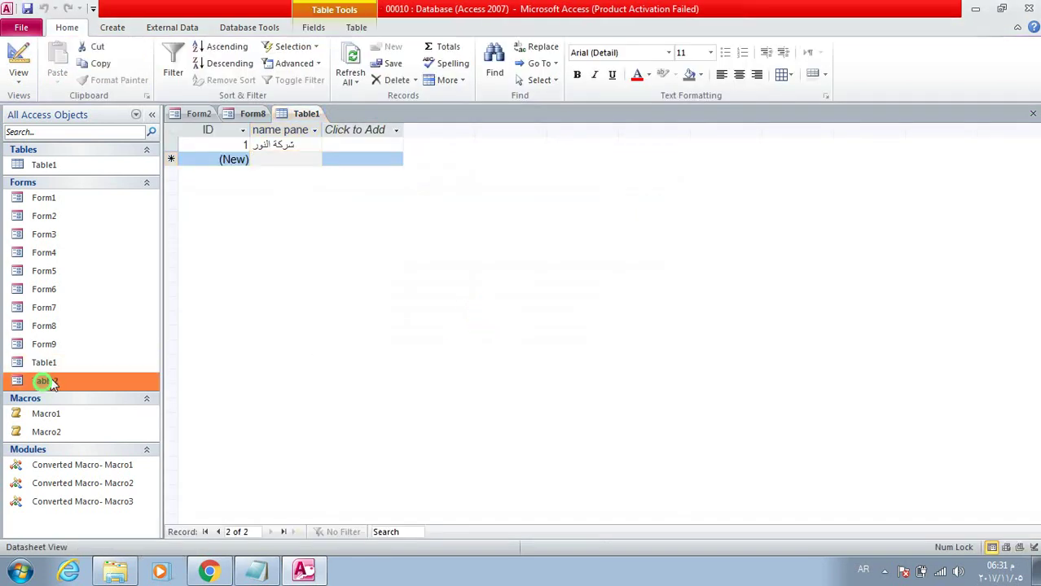
double_click(54, 382)
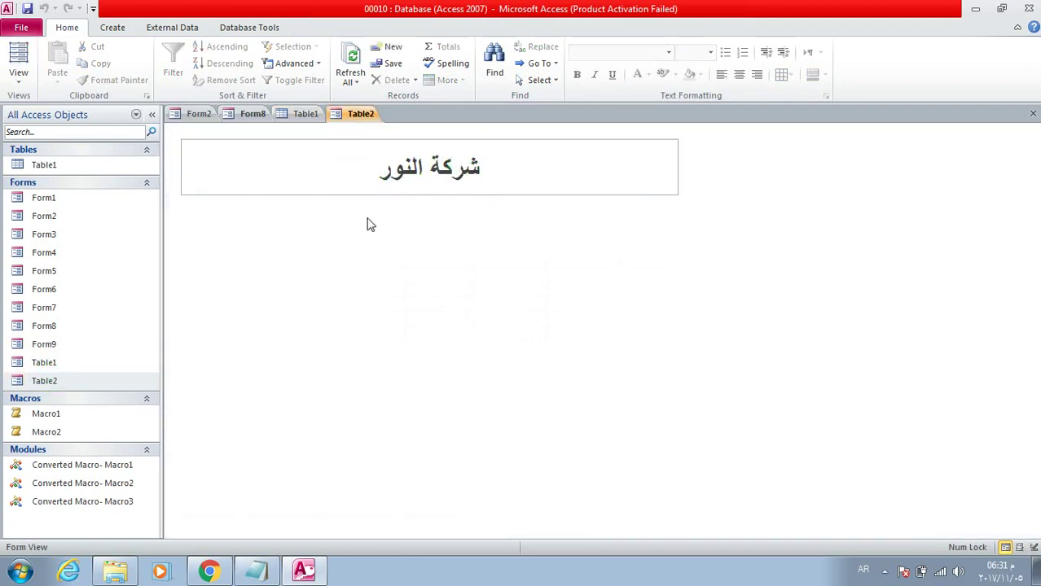
Switch the Table2 form to Layout View, select the name paner text box and bring up its formatting options.
right_click(700, 185)
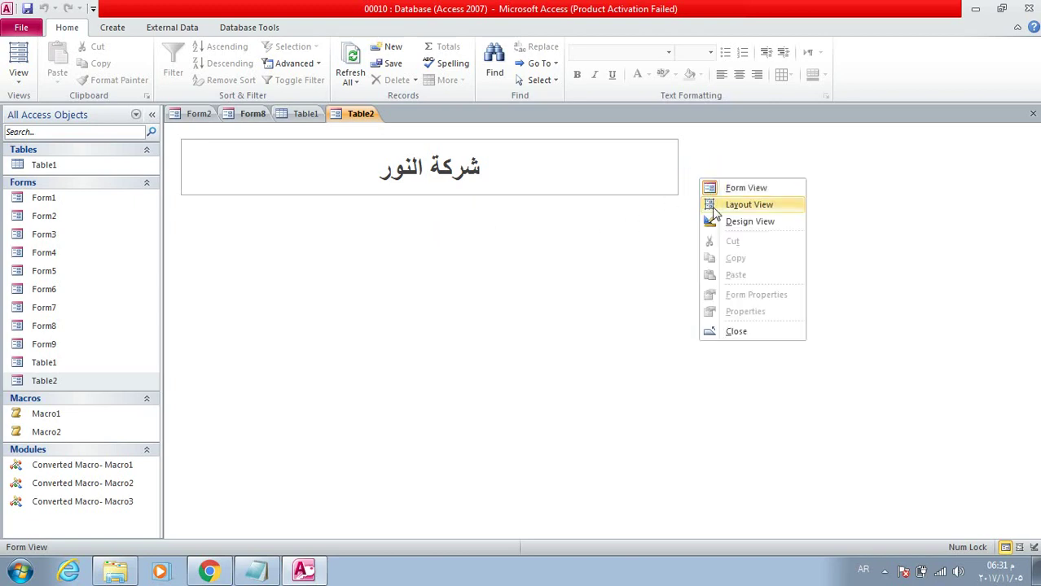
left_click(712, 203)
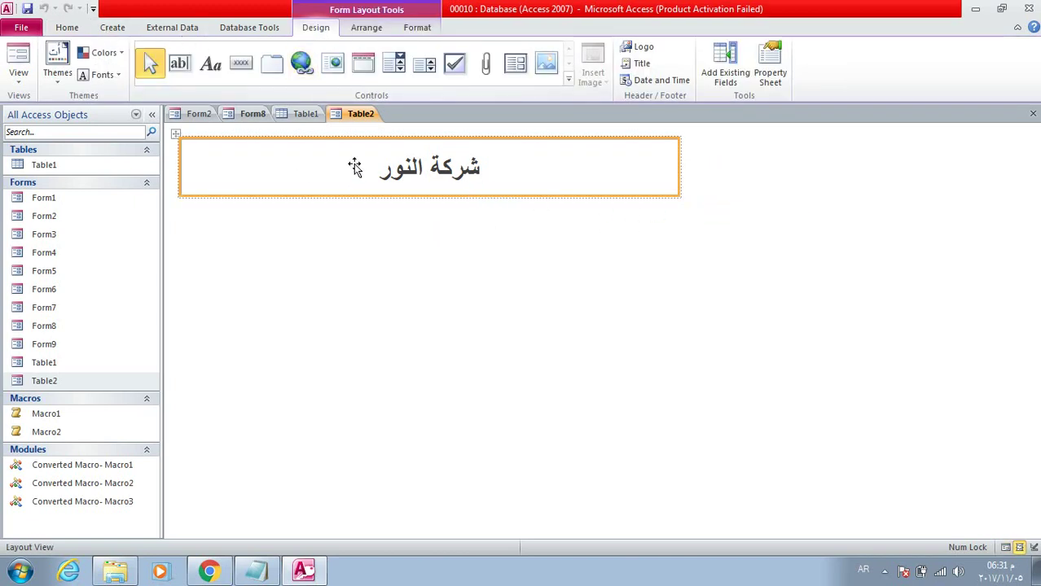
right_click(723, 187)
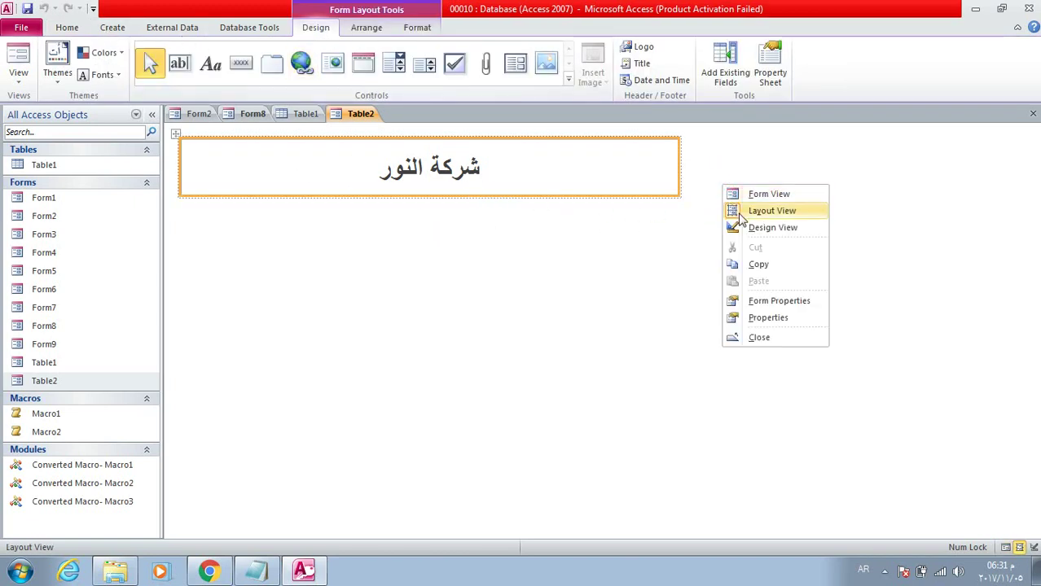
left_click(580, 184)
left_click(68, 26)
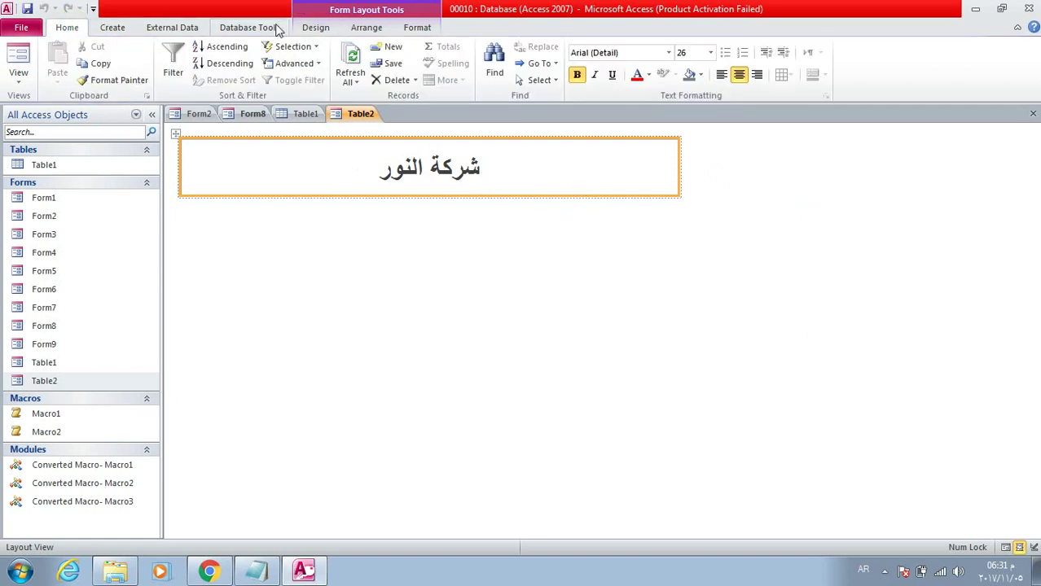
left_click(106, 29)
left_click(170, 28)
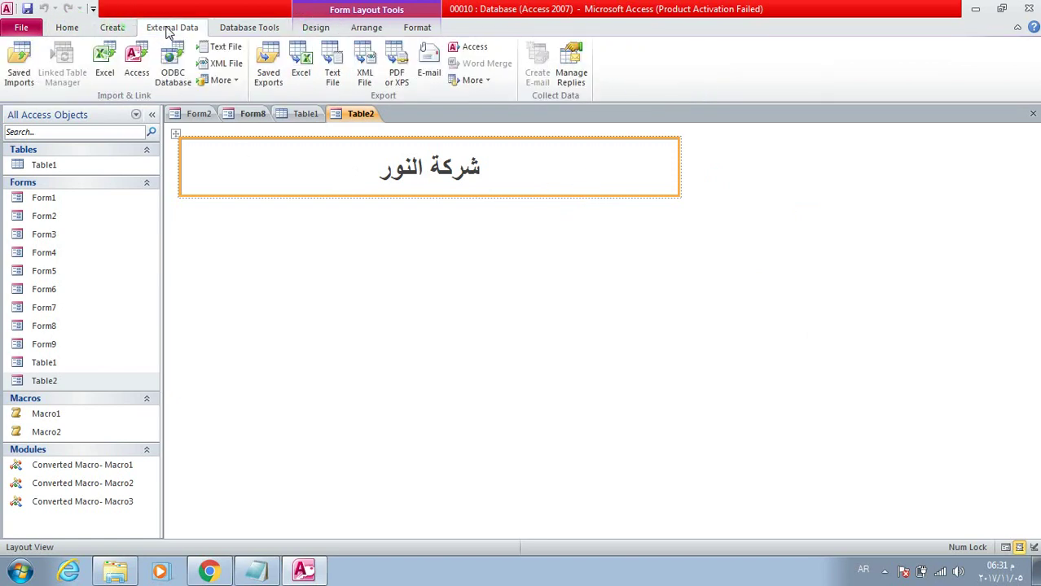
left_click(325, 31)
left_click(366, 27)
left_click(417, 28)
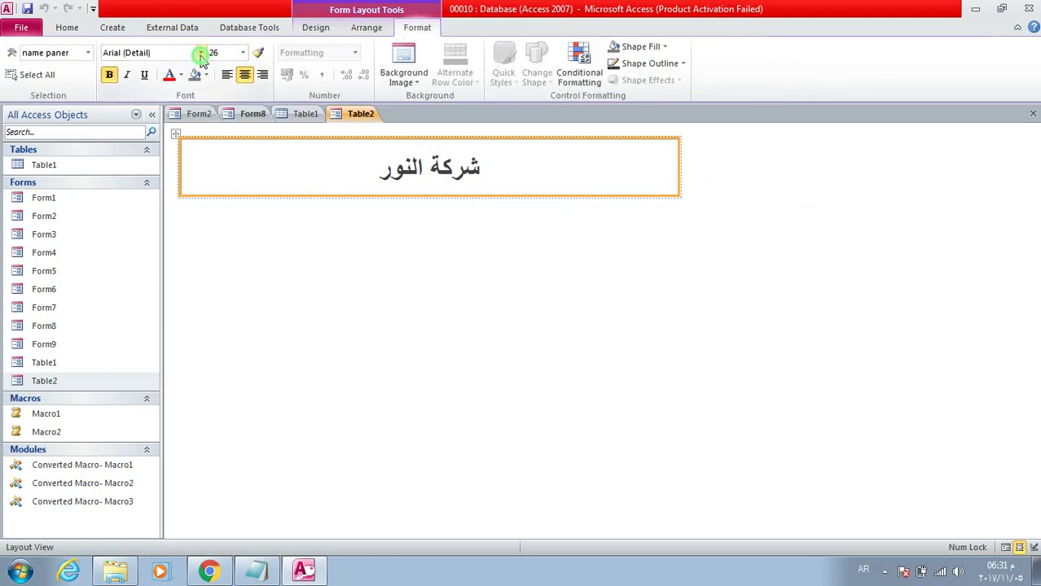
Try the Aharoni, Andalus, AngsanaUPC, Arabic Typesetting and Arial fonts on the name paner text box.
left_click(201, 52)
left_click(167, 128)
left_click(200, 52)
left_click(184, 164)
left_click(201, 52)
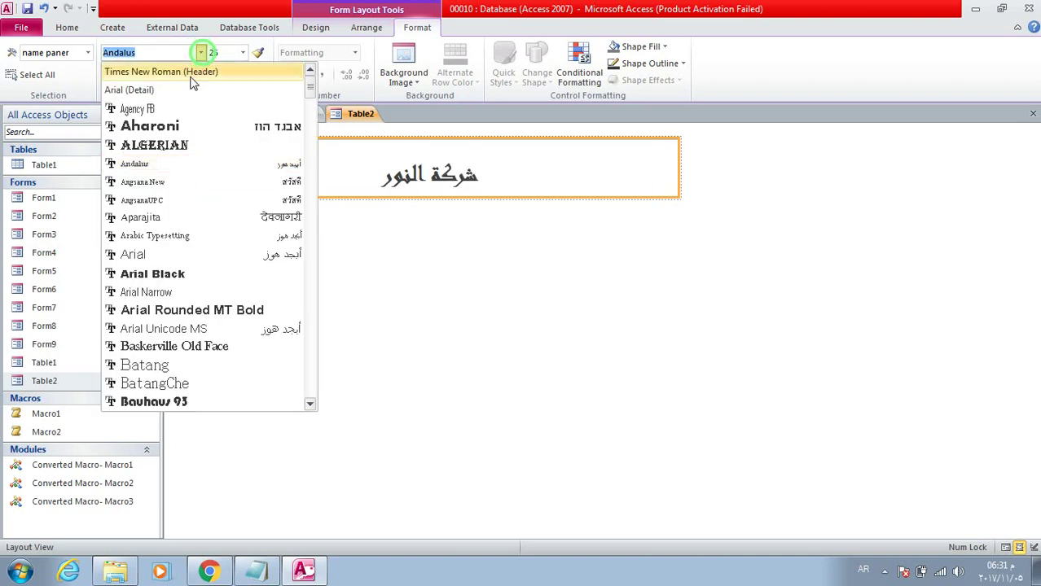
left_click(197, 202)
left_click(201, 52)
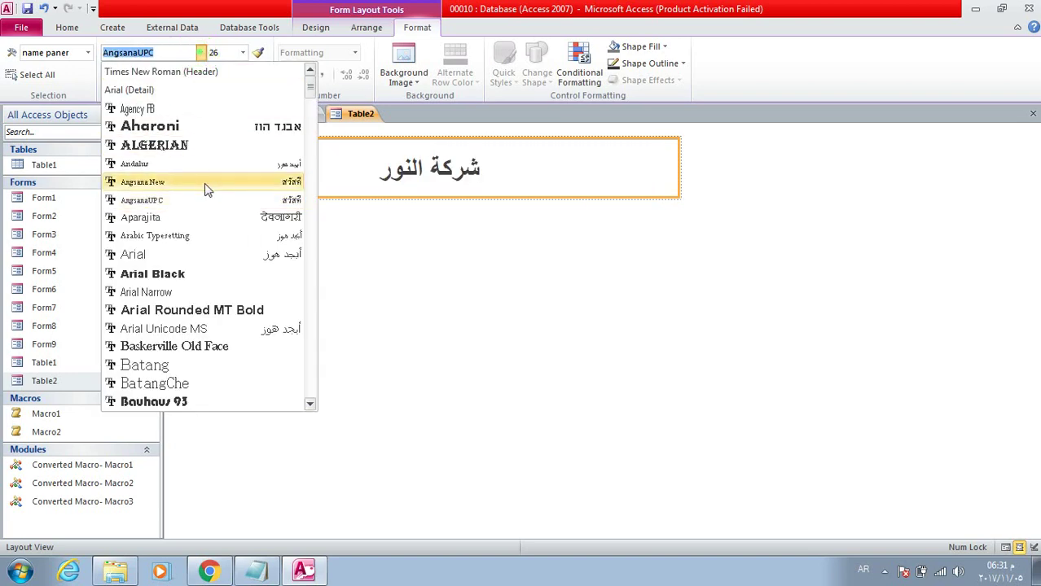
left_click(240, 242)
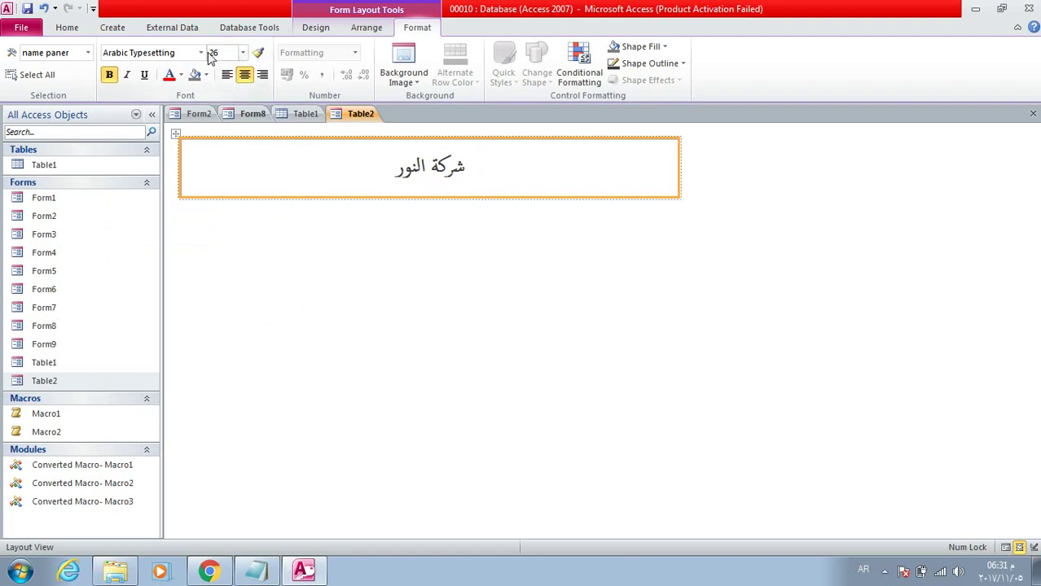
left_click(200, 52)
left_click(229, 259)
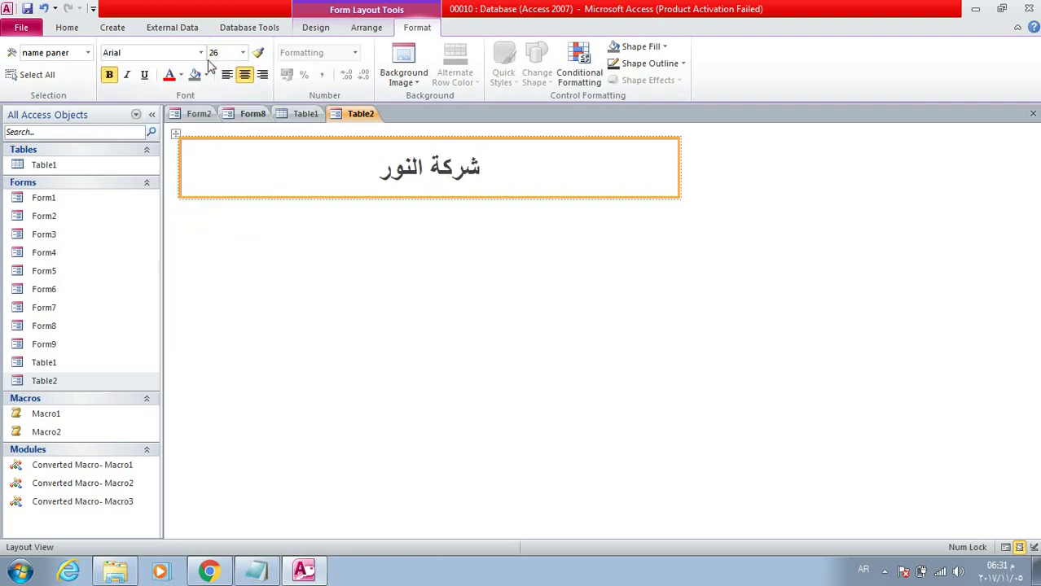
Set the name paner text box's font to Arial Unicode MS and make the box slightly taller.
left_click(200, 53)
scroll(166, 188, "down", 1)
left_click(205, 223)
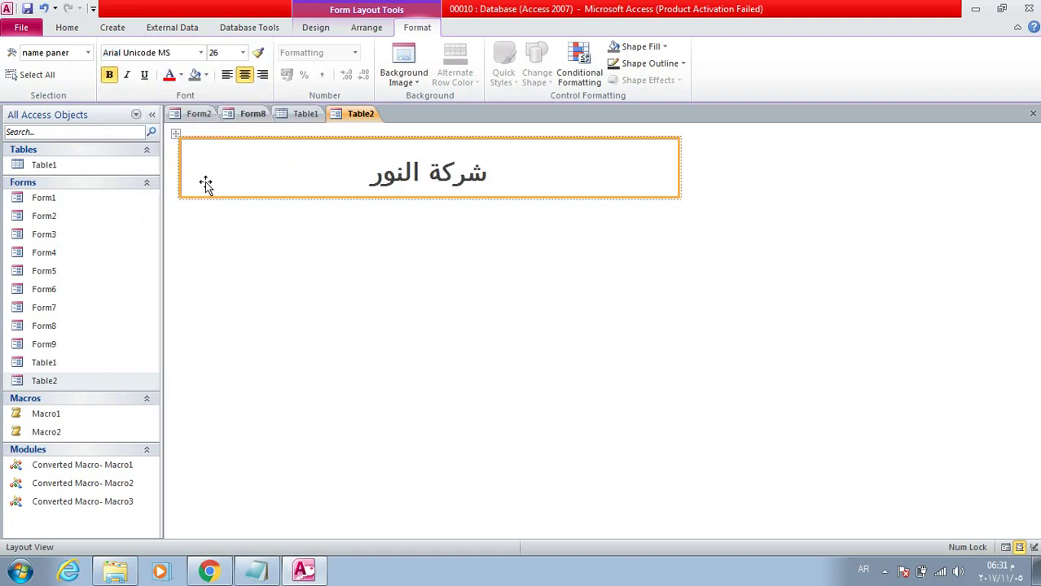
left_click_drag(365, 196, 363, 205)
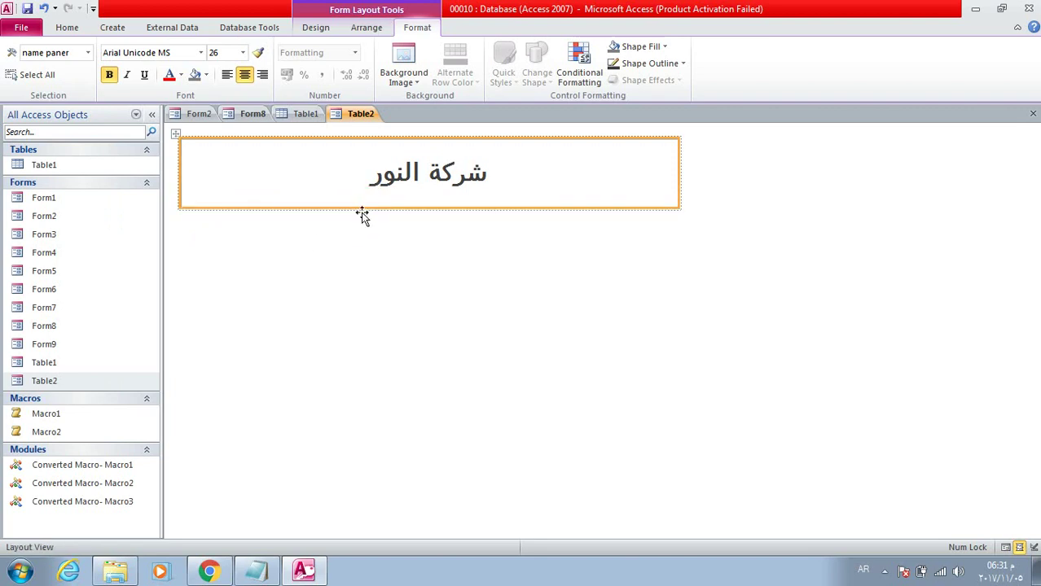
left_click(351, 236)
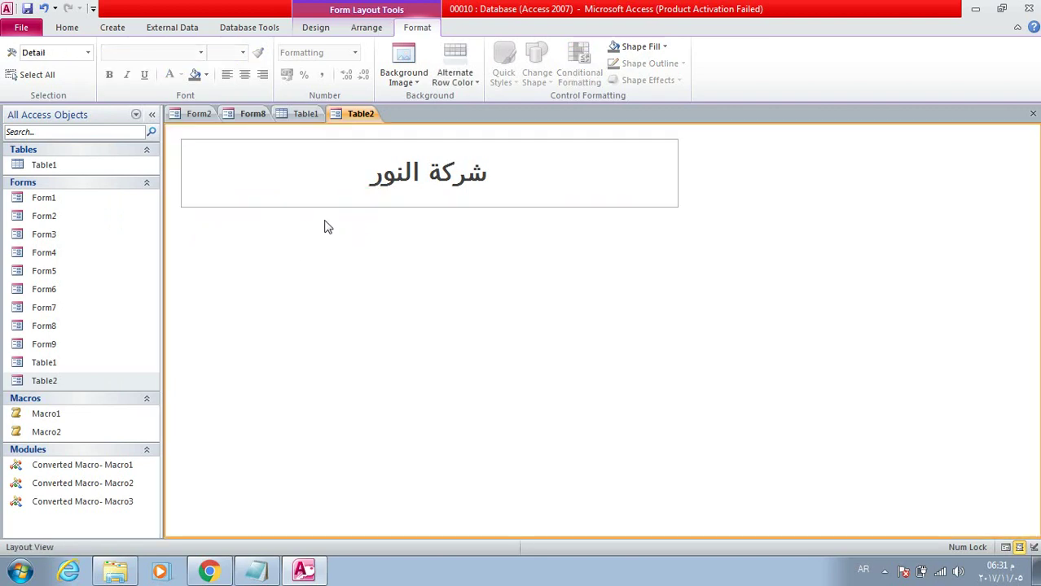
Give the name paner text box a light purple theme background colour.
left_click(332, 190)
left_click(316, 28)
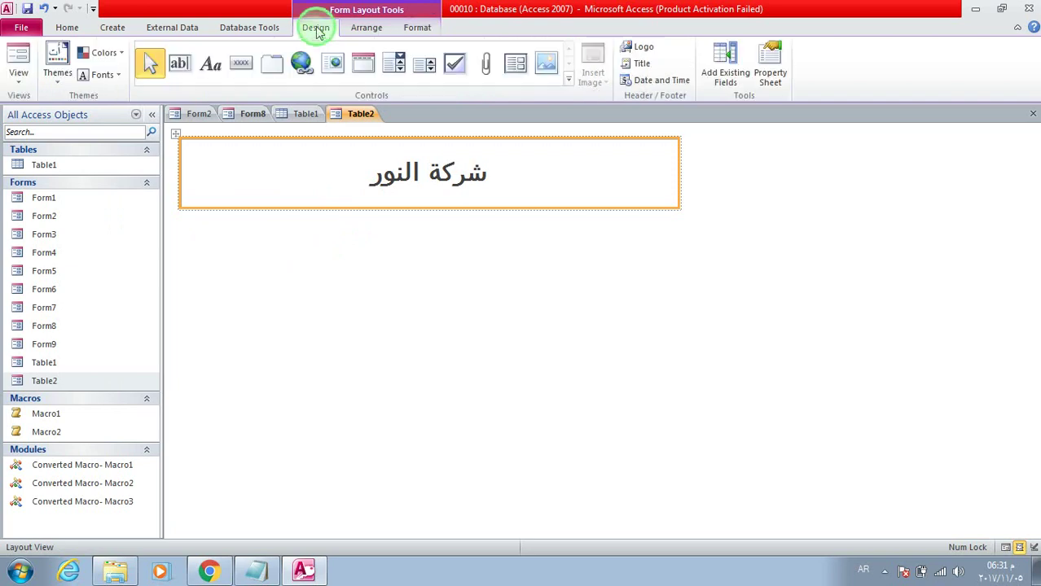
left_click(366, 28)
left_click(417, 28)
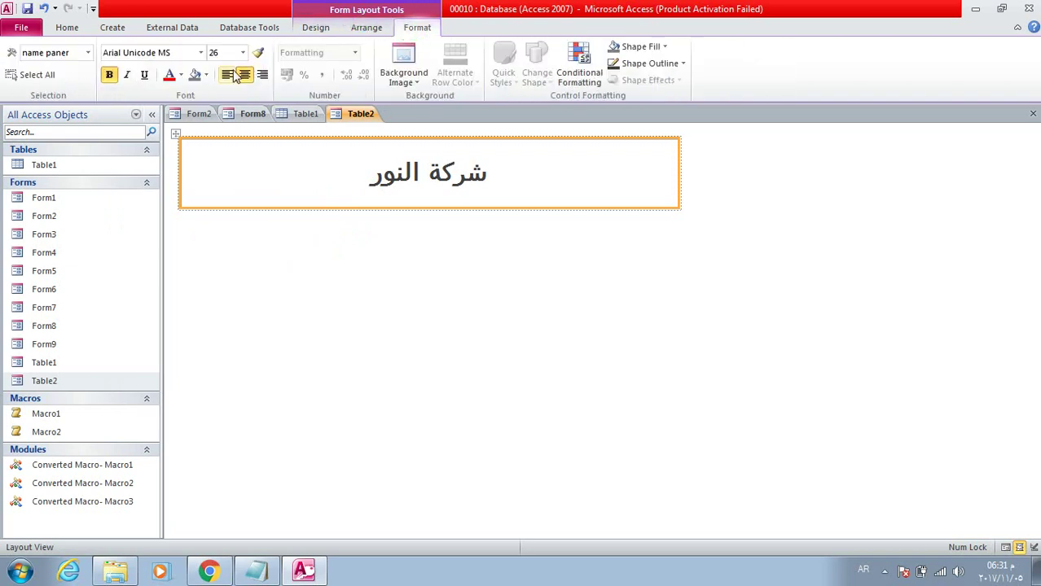
left_click(206, 74)
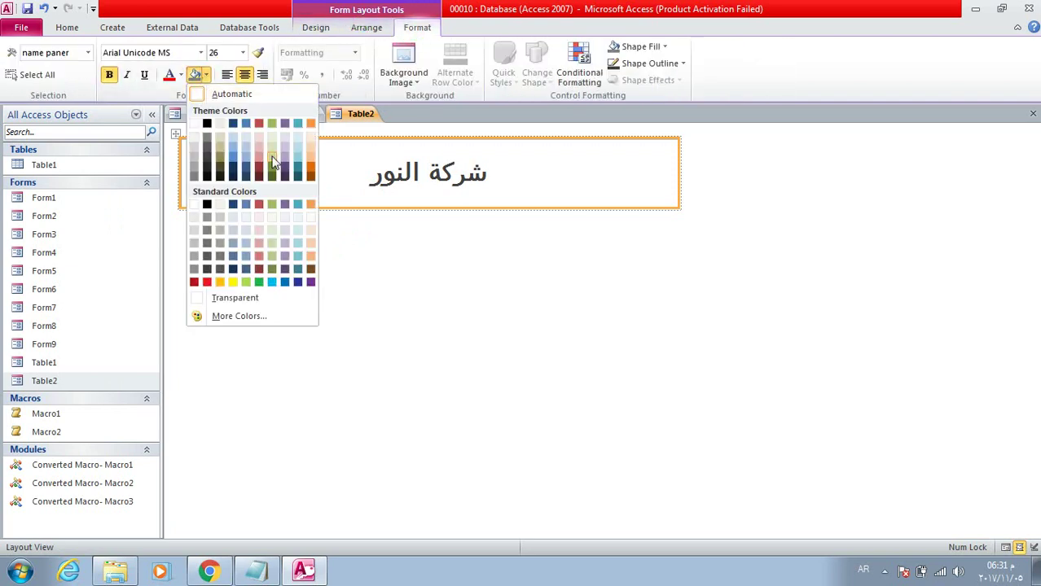
left_click(284, 144)
left_click(244, 230)
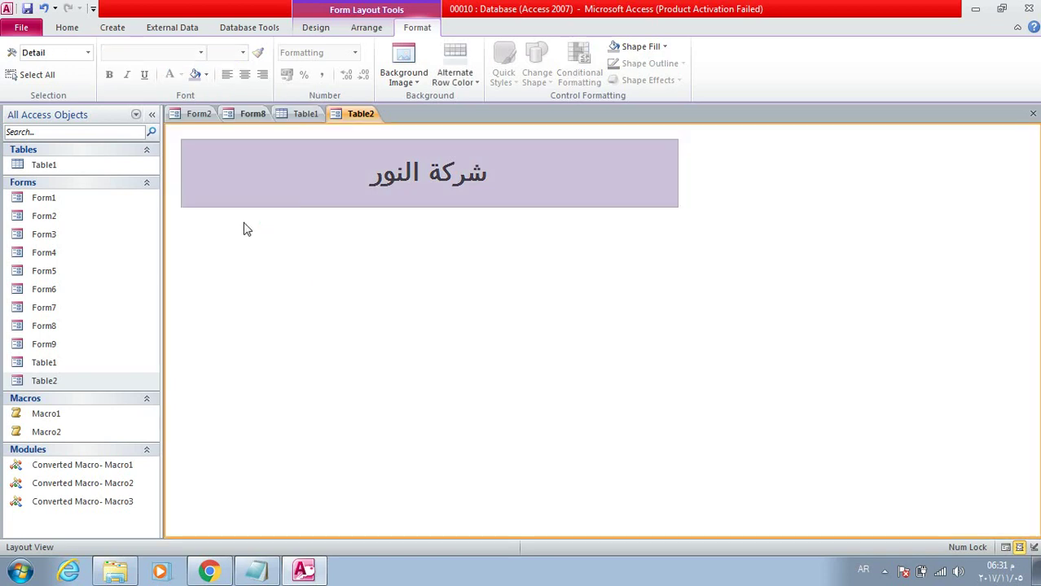
Close the Table2 form saving its changes, view it again in Form View, and close it.
left_click(1033, 113)
left_click(462, 323)
double_click(59, 379)
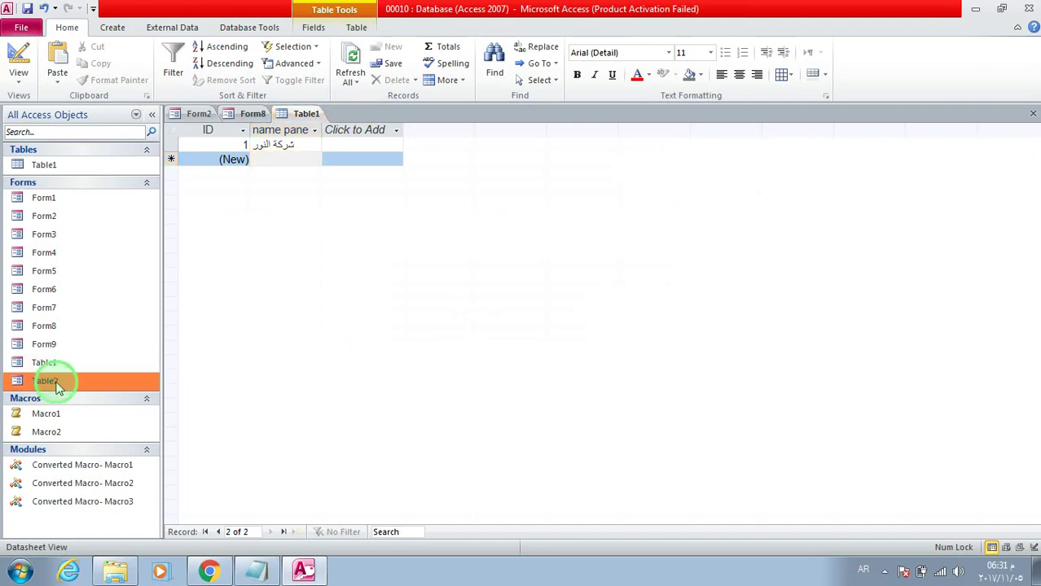
left_click(1032, 114)
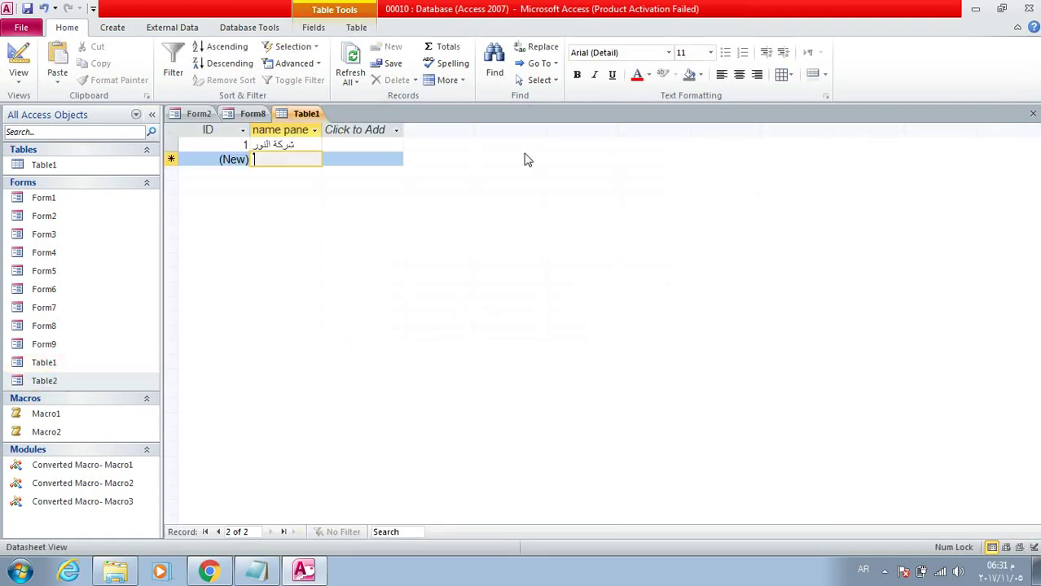
Change the name paner value of record 1 in Table1 to شركة الاتحاد, commit it, and open the Table2 form.
double_click(262, 144)
type("ال")
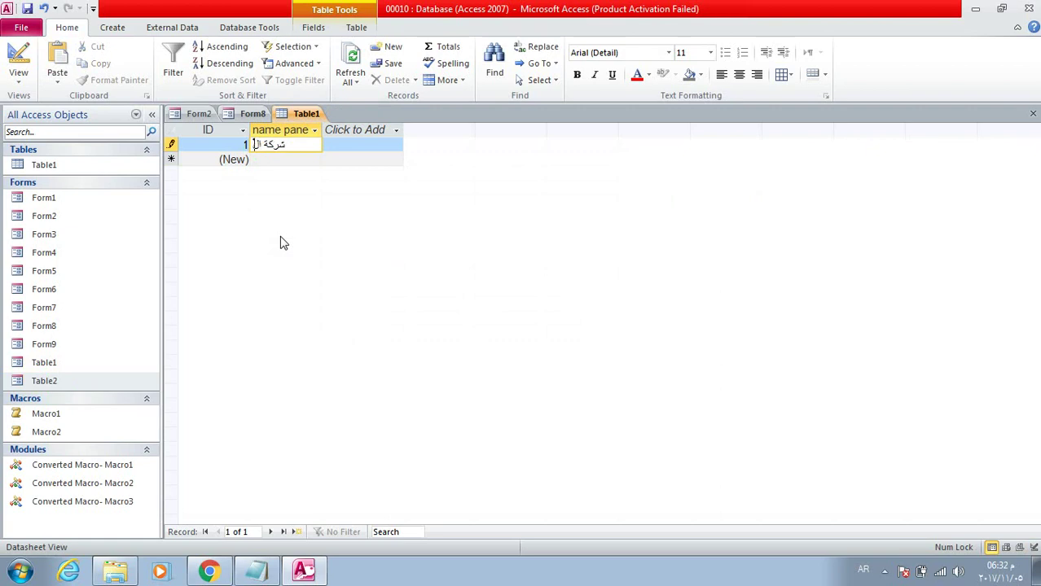
type("اتحاد")
key("Return")
double_click(82, 382)
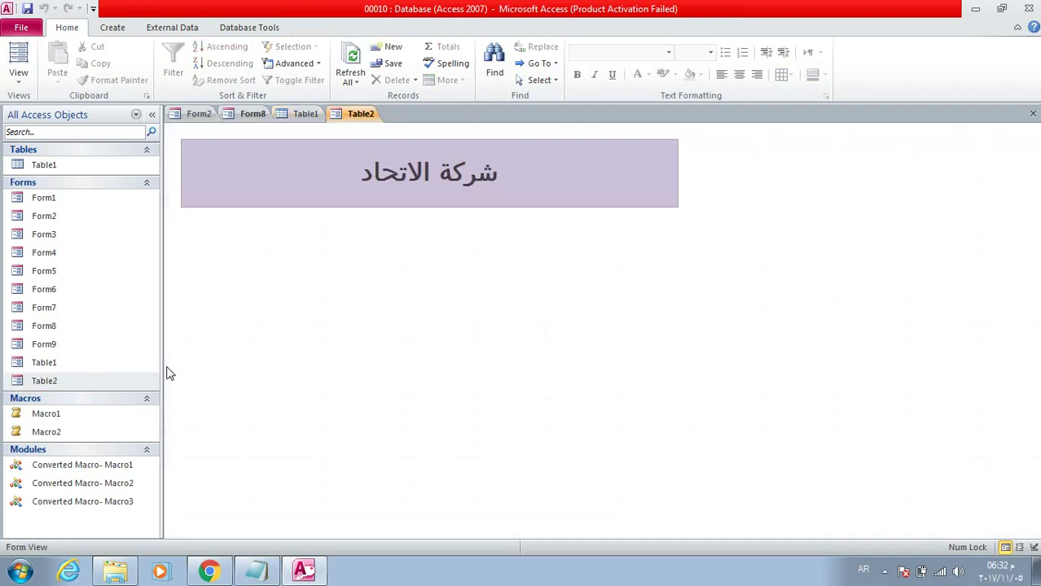